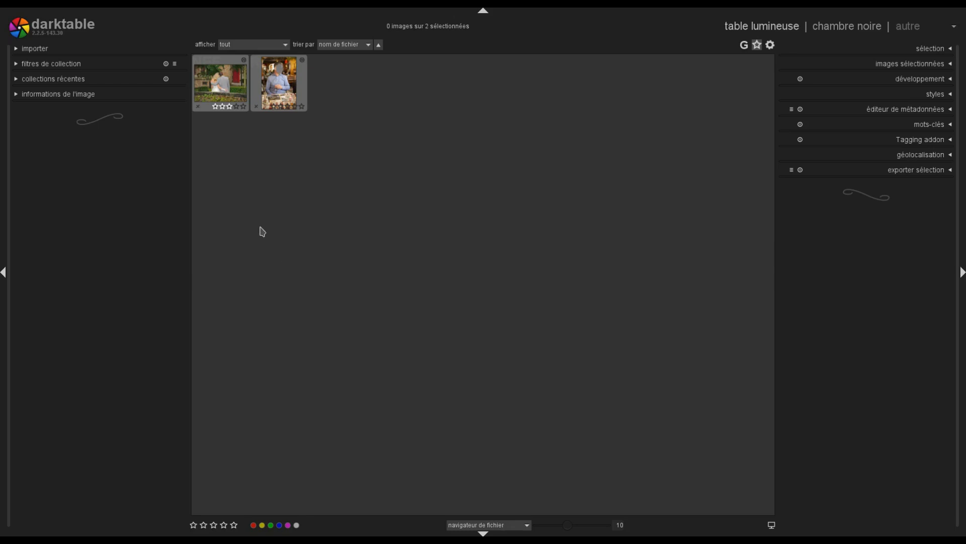
Step: Open the photo of the couple in the darkroom and examine the grey jacket for moiré at 100%
click(218, 90)
double_click(218, 90)
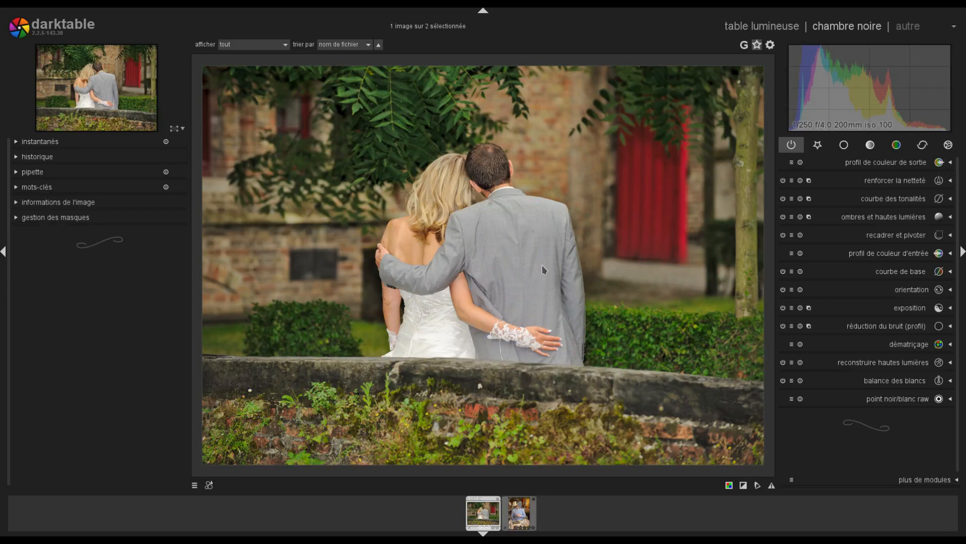
middle_click(496, 277)
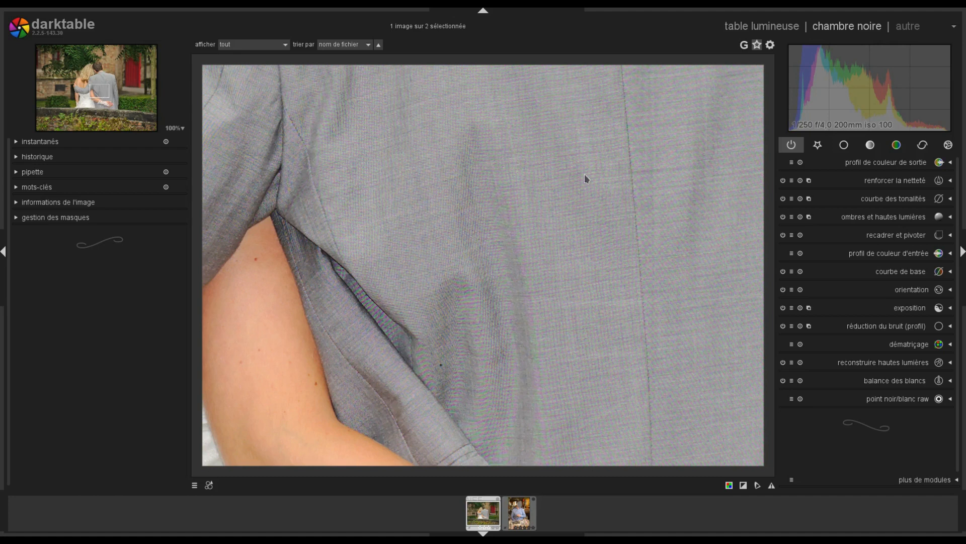
drag(590, 174, 475, 403)
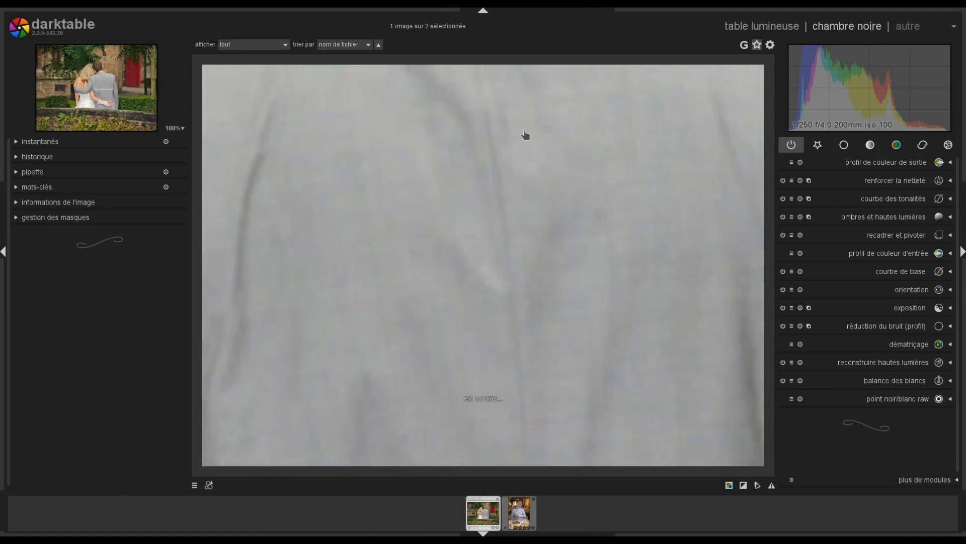
drag(531, 121, 500, 338)
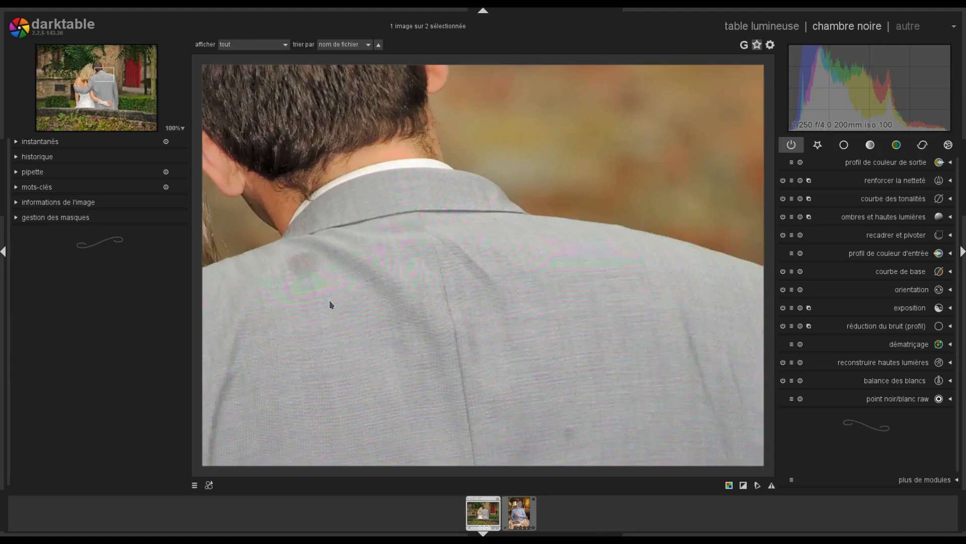
middle_click(342, 302)
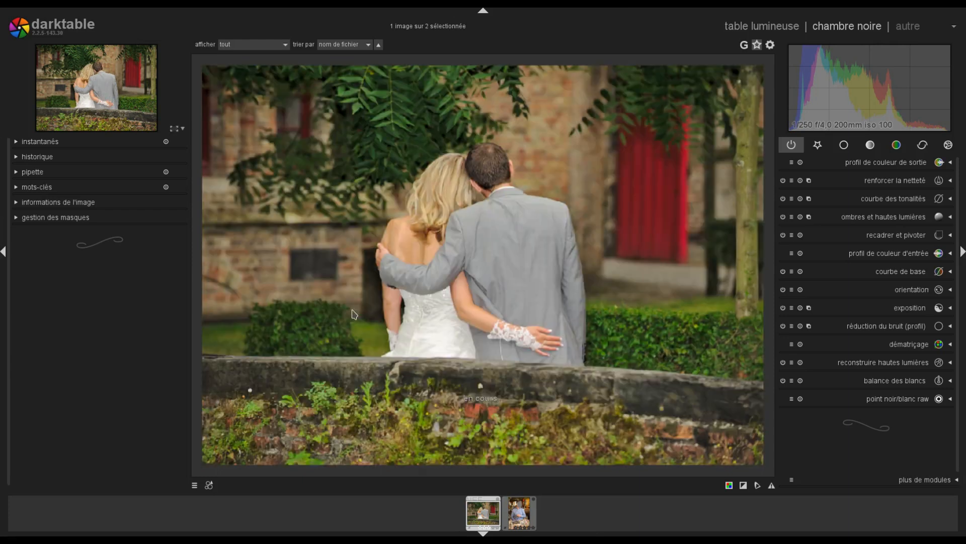
Step: Switch to the restaurant portrait and examine the blue shirt for moiré at 100%, from collar to waist
click(524, 514)
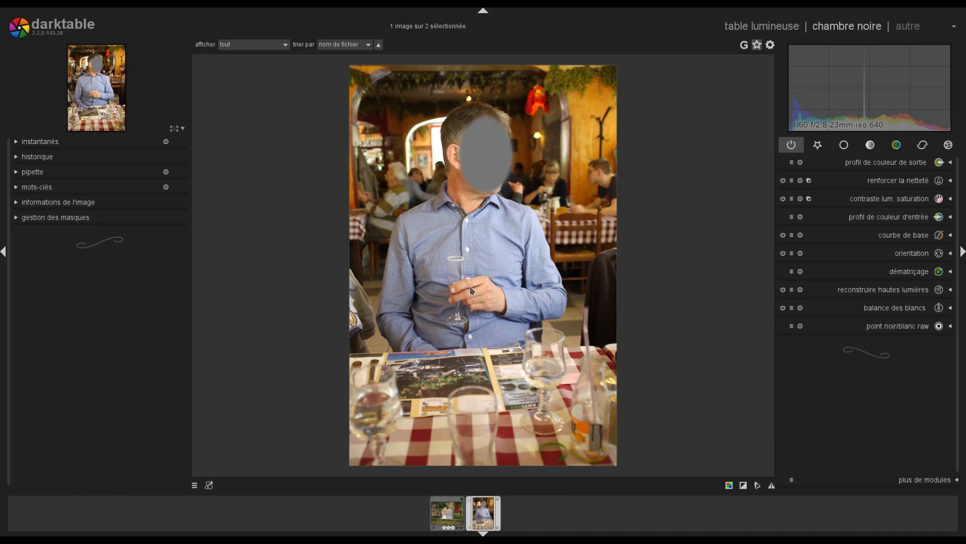
middle_click(475, 260)
drag(237, 113, 466, 329)
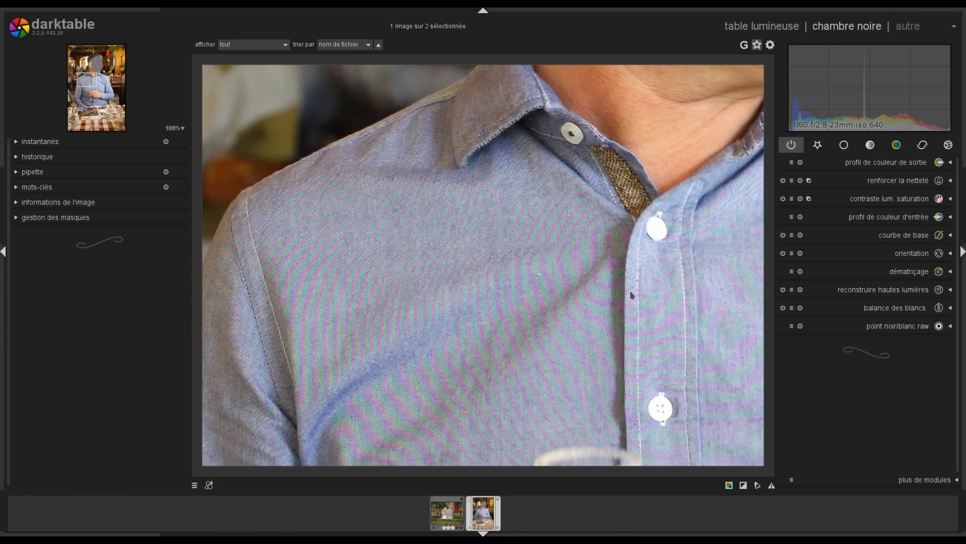
drag(654, 298, 276, 280)
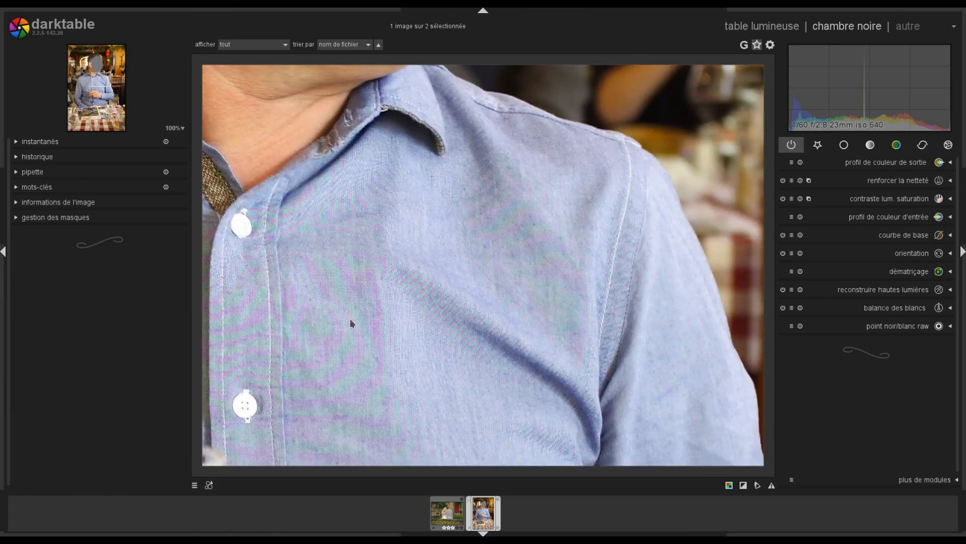
drag(375, 319, 459, 13)
drag(595, 316, 570, 62)
drag(475, 342, 624, 320)
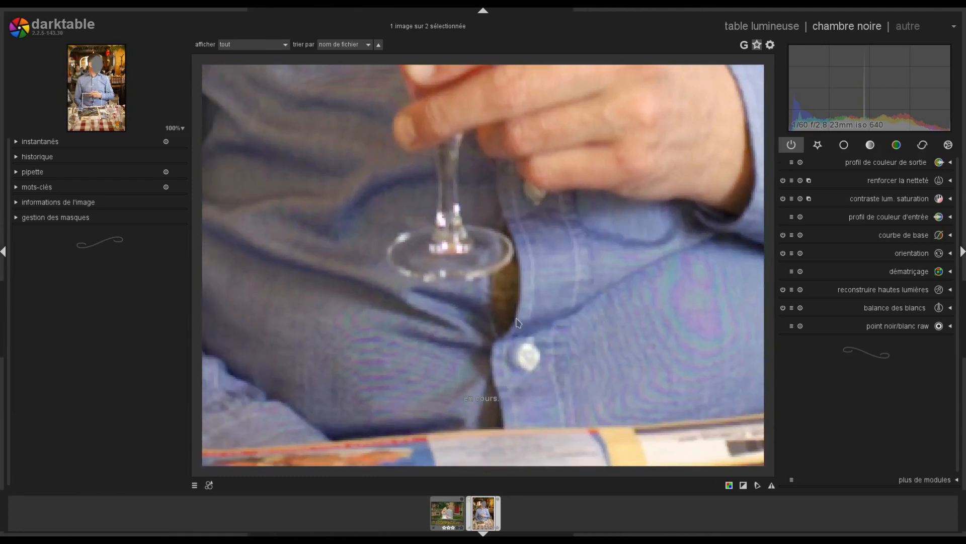
drag(392, 343, 469, 339)
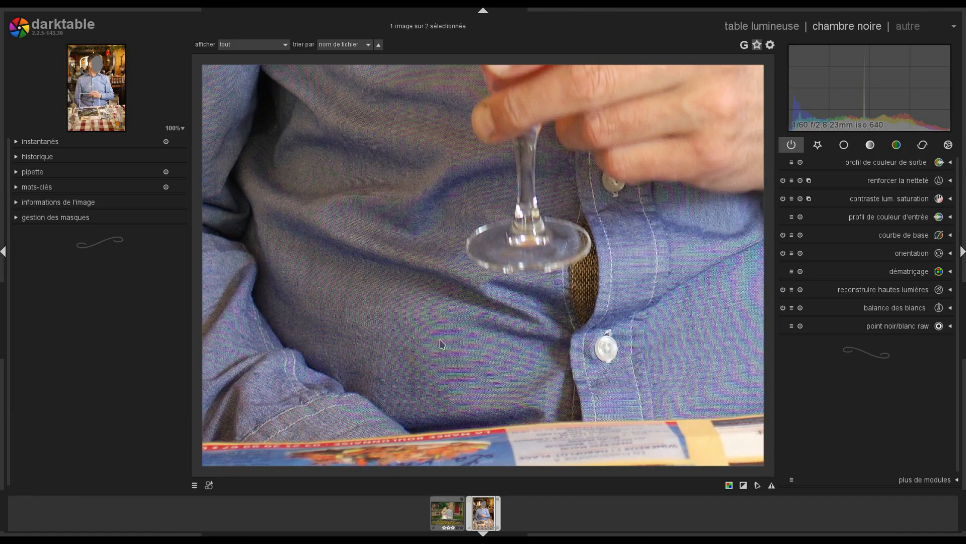
middle_click(439, 344)
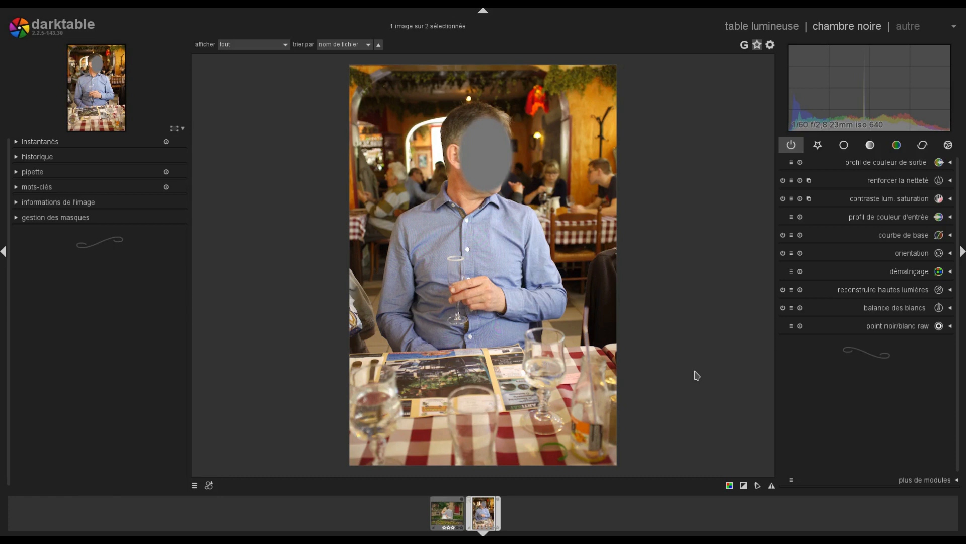
Step: Enable bilateral noise reduction (réduction du bruit bilatéral) with radius 30.0 and red, green and blue at 0.1000
click(922, 146)
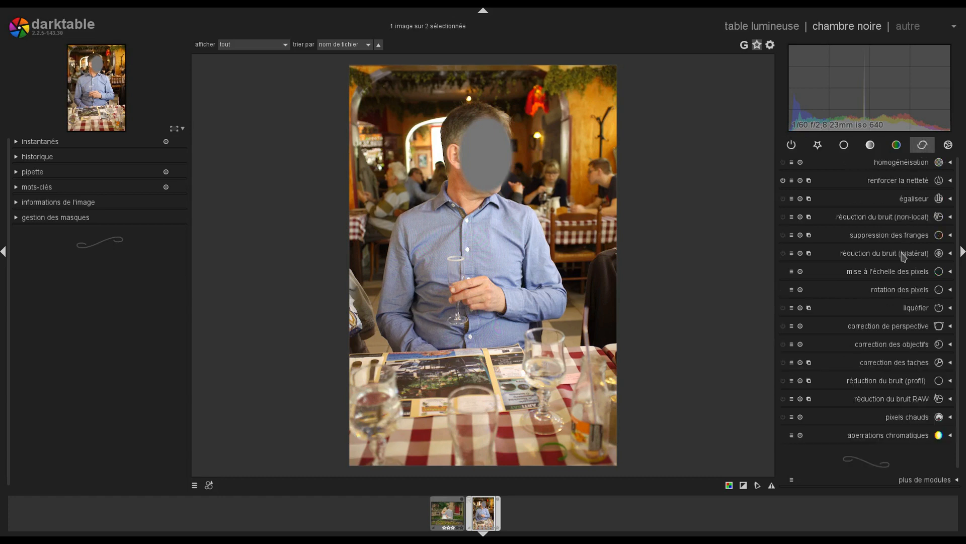
click(852, 254)
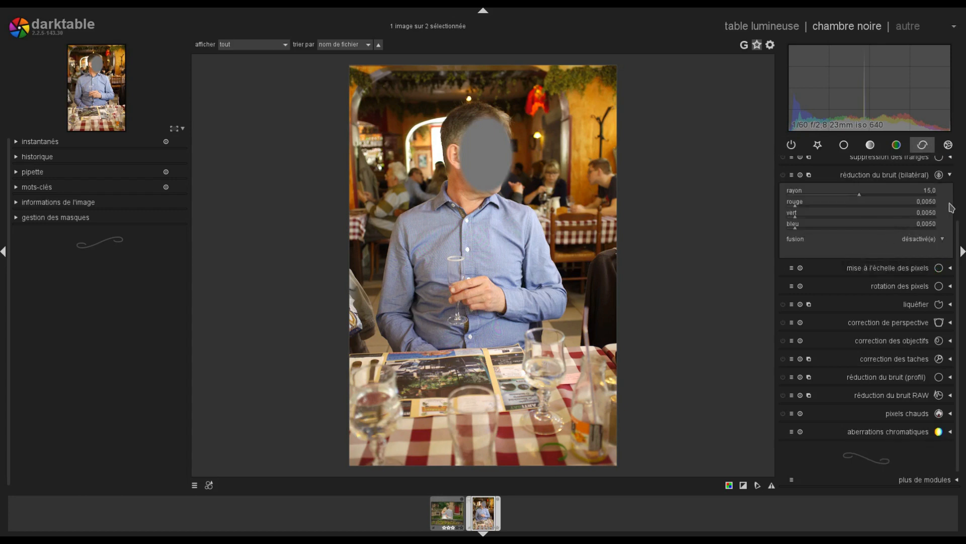
scroll(958, 202, up, 3)
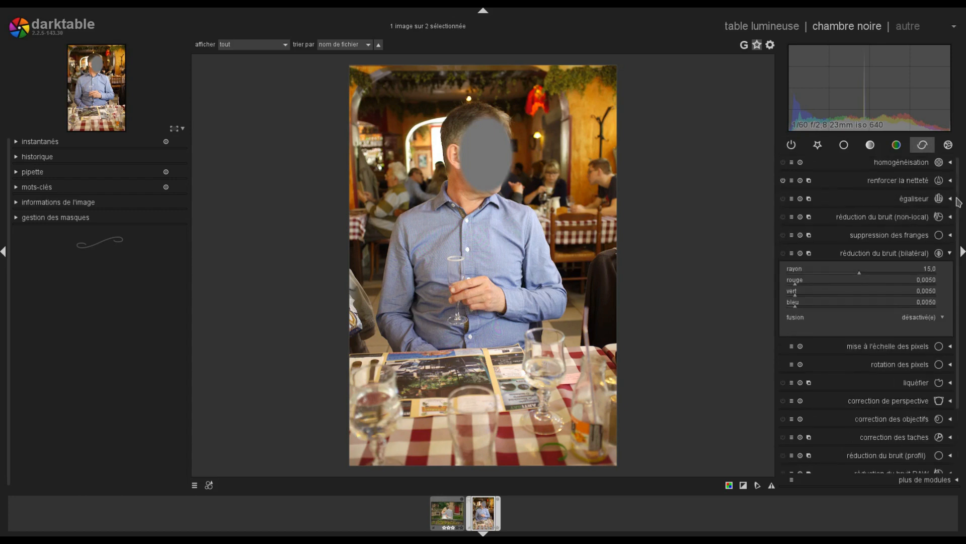
click(783, 254)
drag(864, 275, 943, 275)
drag(805, 285, 951, 282)
drag(811, 291, 936, 289)
drag(806, 308, 941, 317)
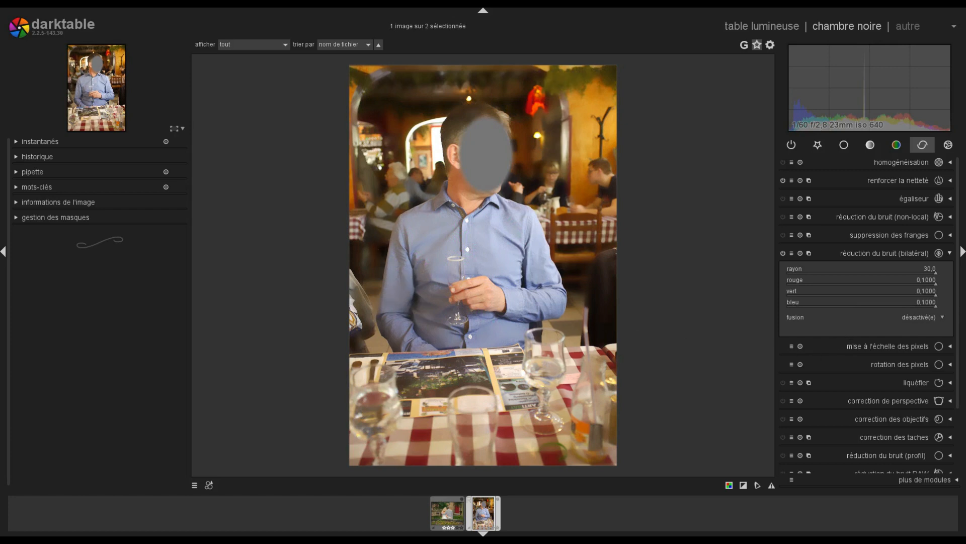
Step: Set the bilateral noise reduction to uniform blending (uniforme) with the couleur blend mode
click(923, 323)
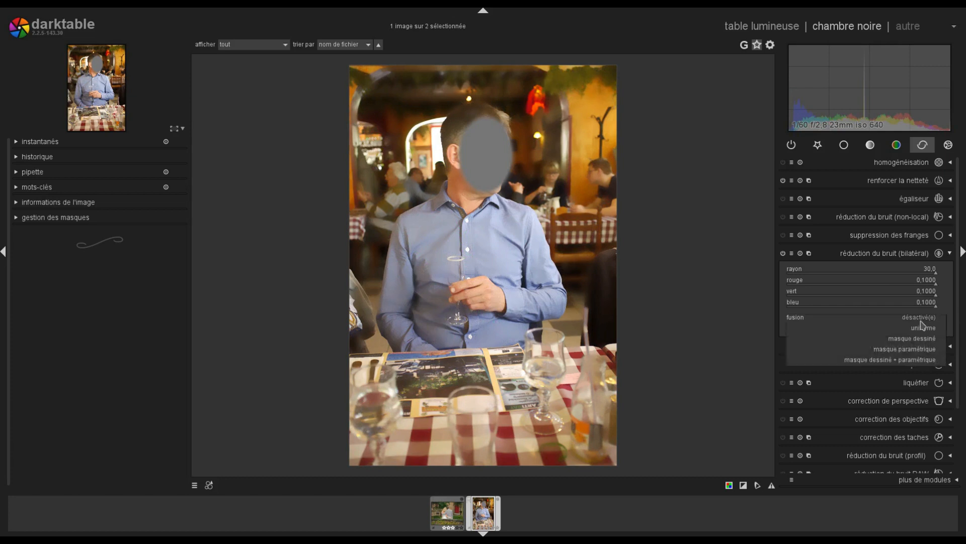
click(924, 328)
click(922, 328)
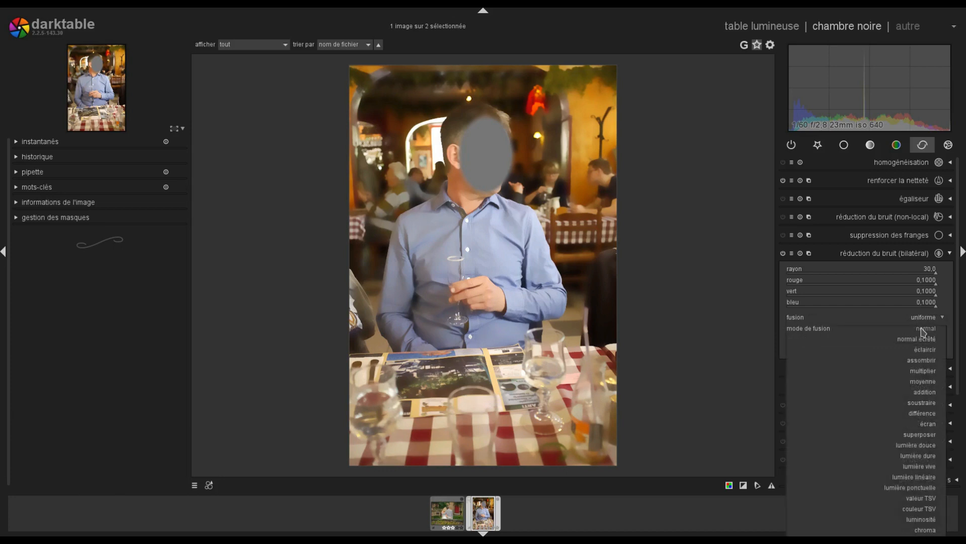
click(925, 543)
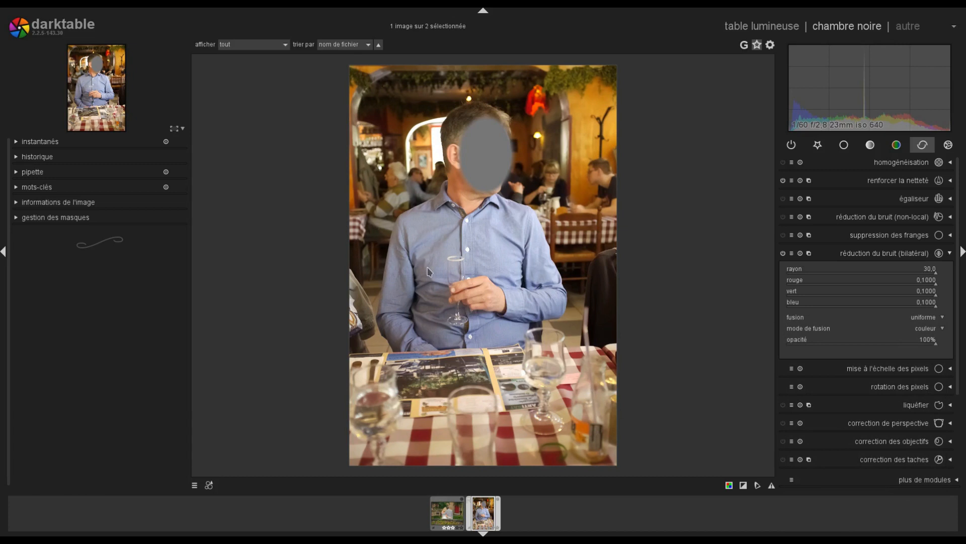
Step: Check the shirt's chest and sleeve at 100% for remaining coloured moiré, and return to the whole image
middle_click(433, 237)
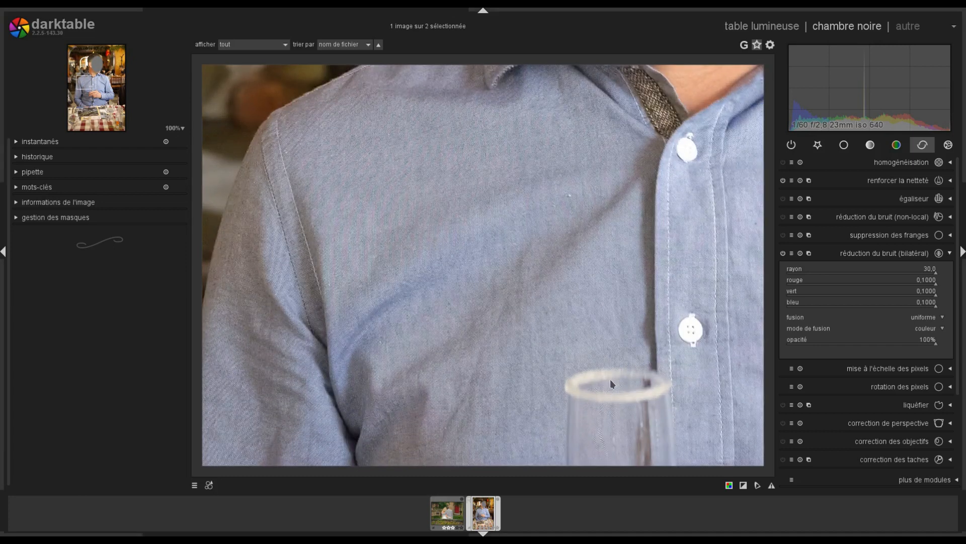
drag(605, 394, 459, 95)
drag(455, 437, 773, 332)
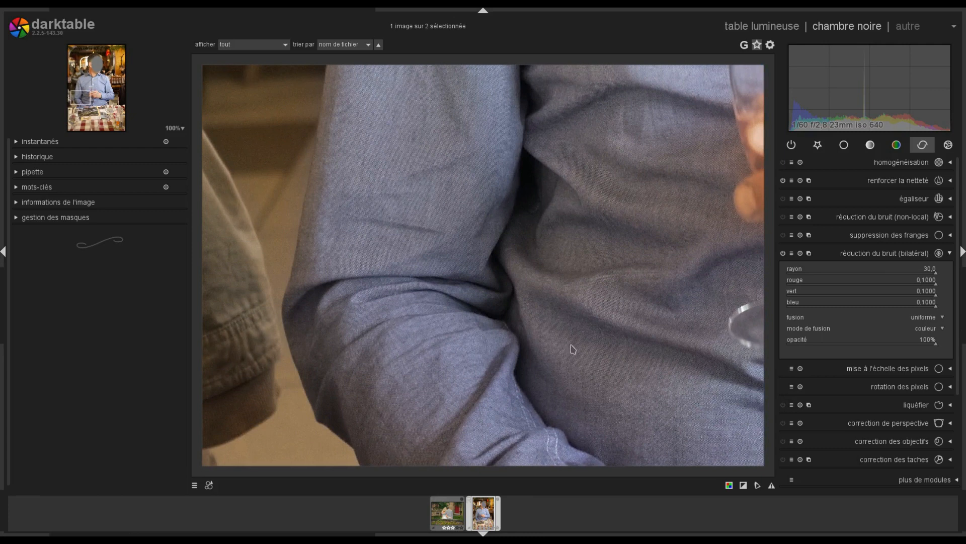
scroll(663, 371, down, 3)
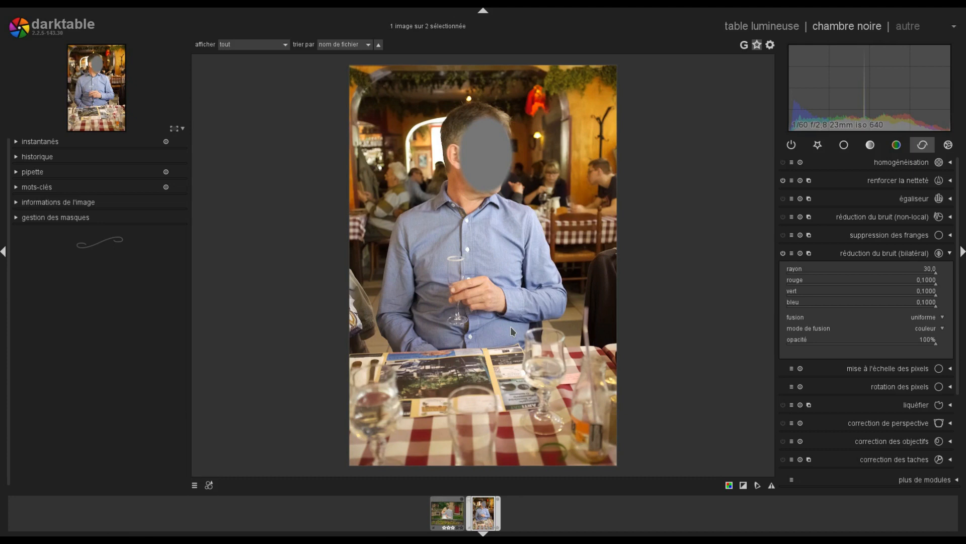
Step: View the settings of the low-pass filter module (filtre passe-bas) and collapse it again
click(949, 145)
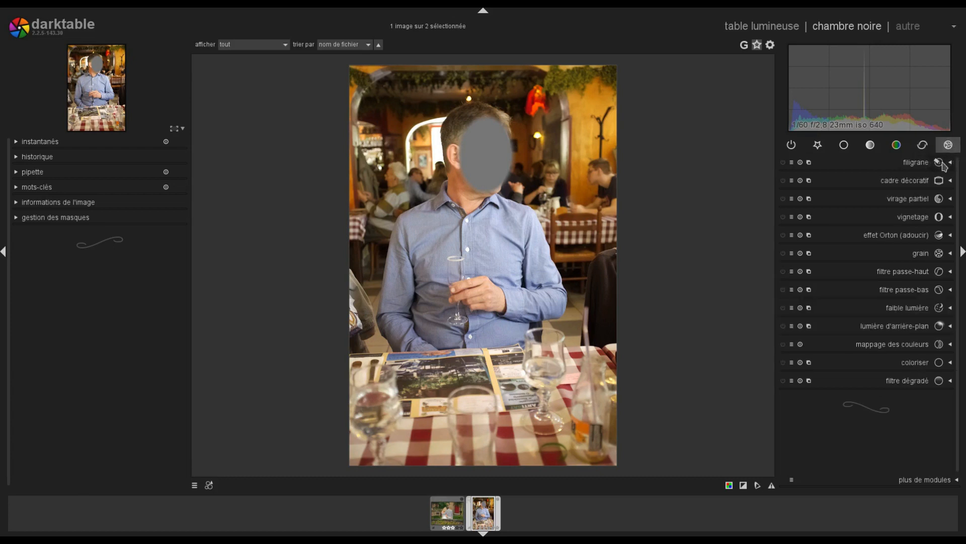
click(917, 290)
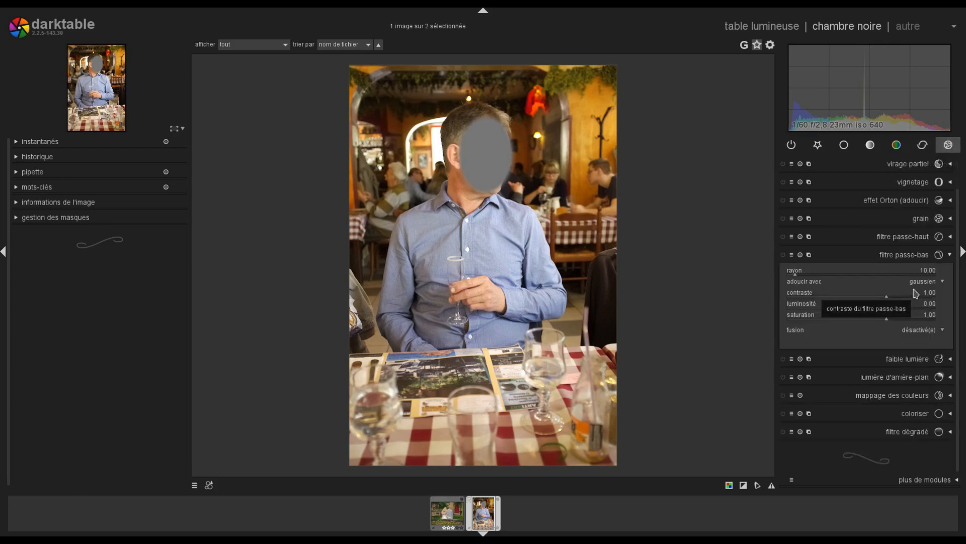
click(908, 257)
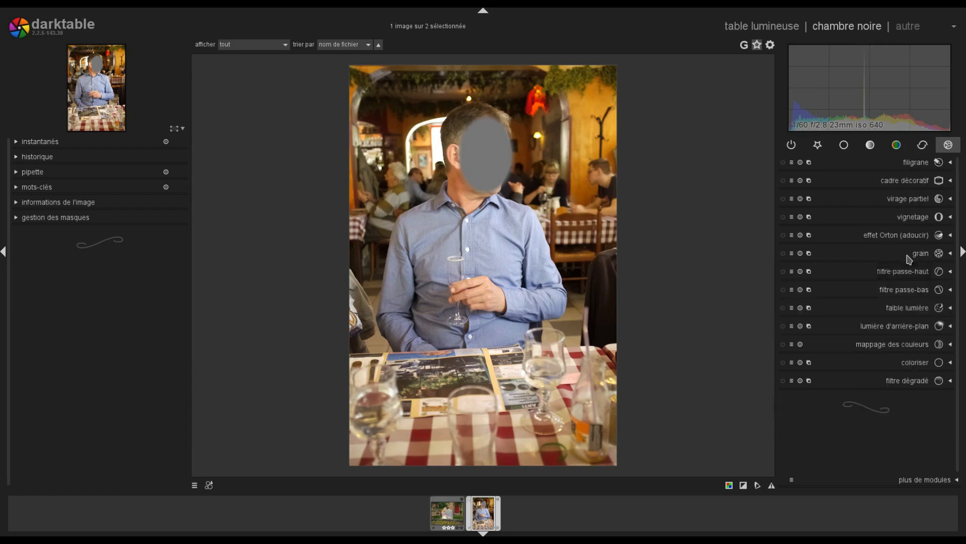
Step: Restrict the bilateral noise reduction to a drawn mask using the existing Chemise shape, and preview the masked area
click(925, 146)
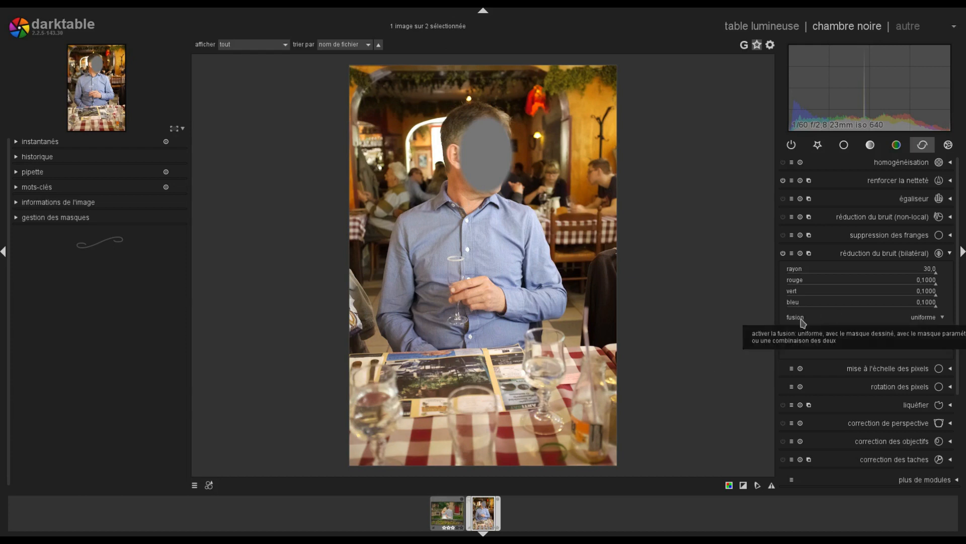
click(912, 318)
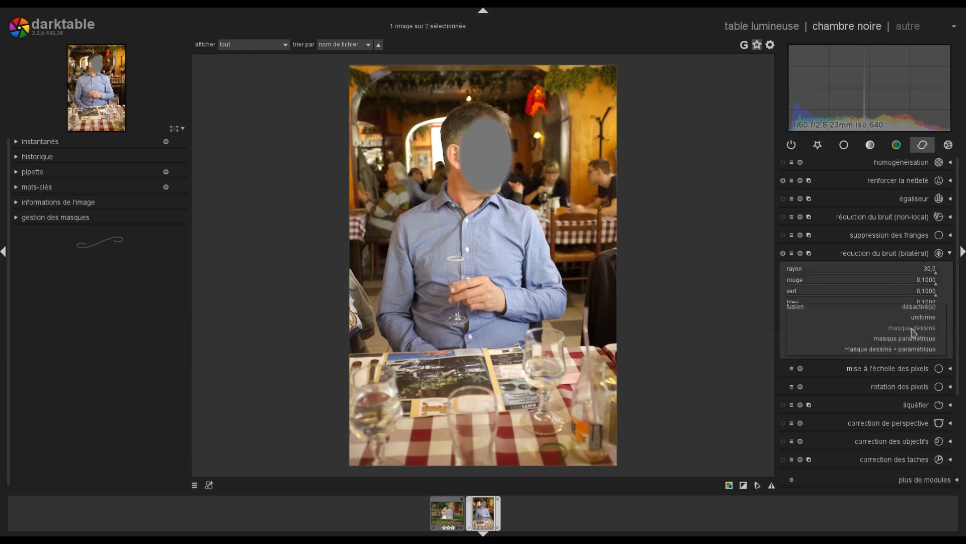
click(914, 329)
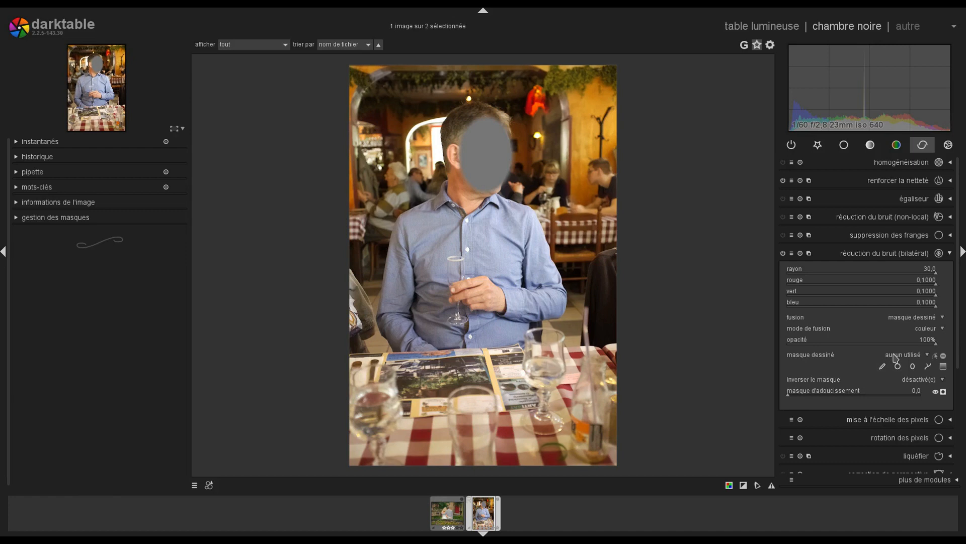
click(894, 357)
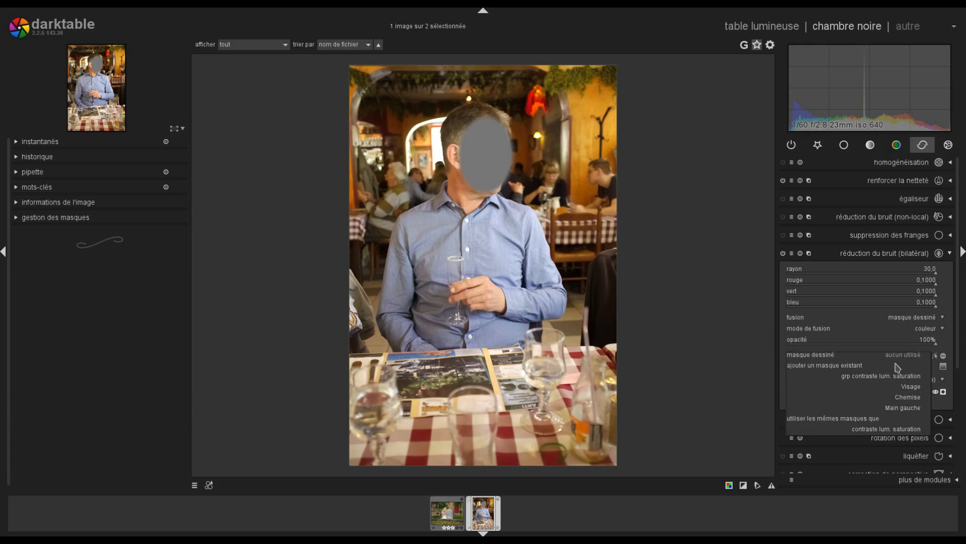
click(911, 401)
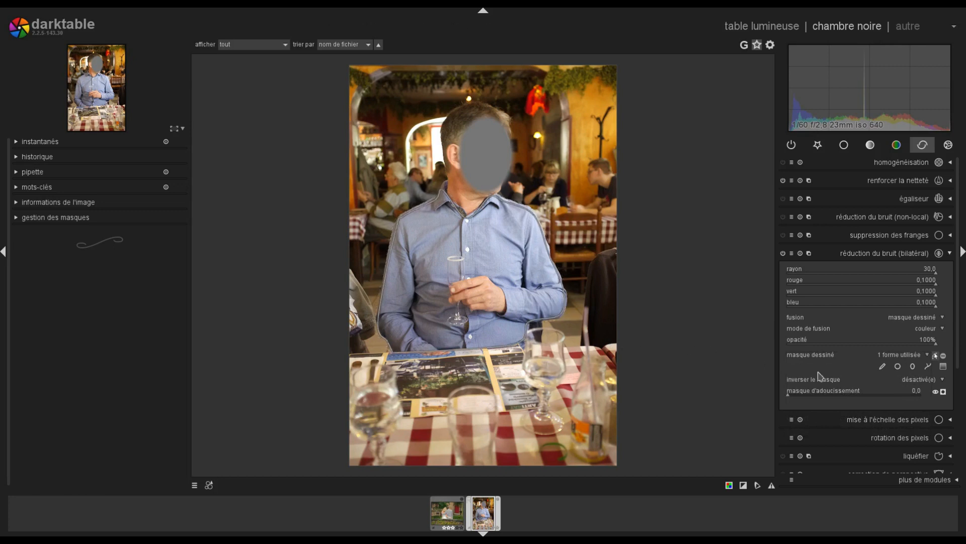
click(943, 393)
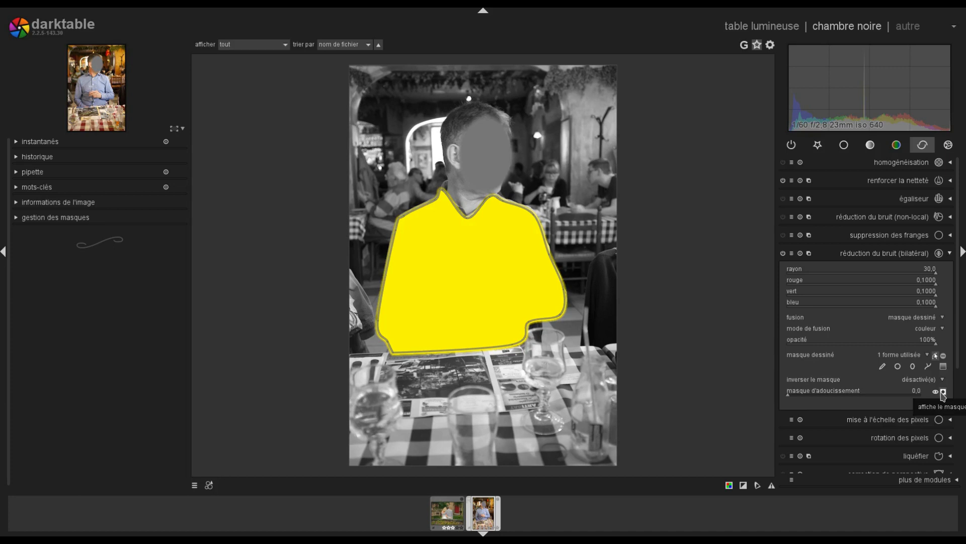
click(943, 392)
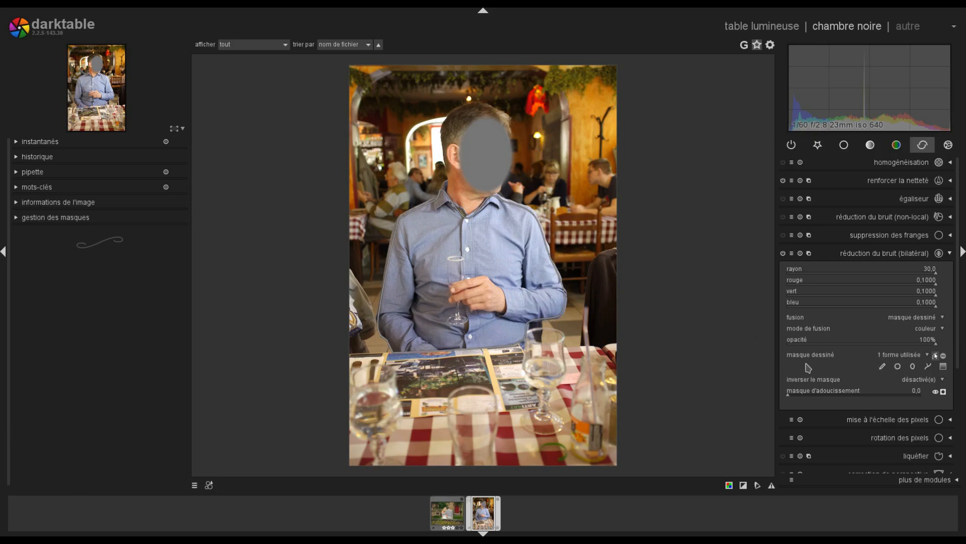
Step: Add the existing Main gauche shape to the bilateral noise reduction's drawn mask and preview the masked area
click(885, 355)
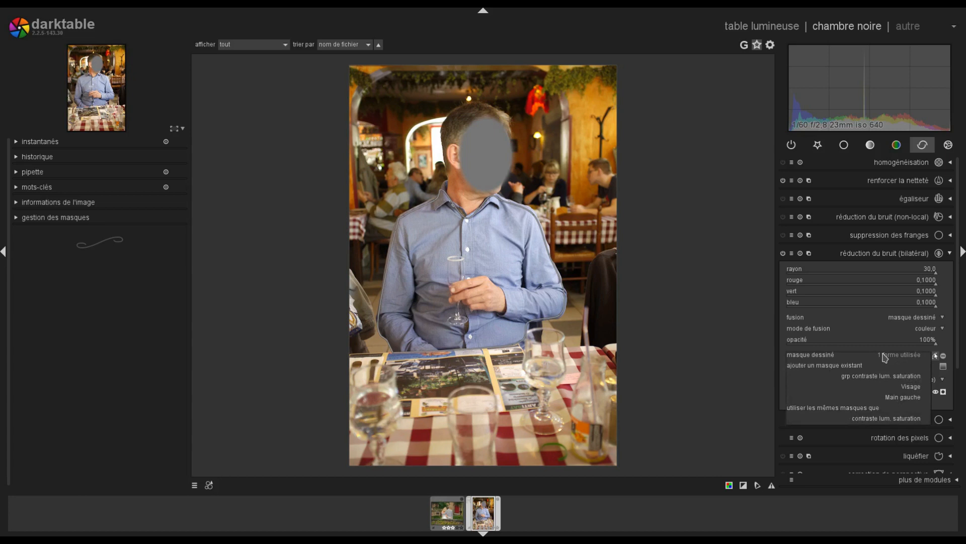
click(905, 398)
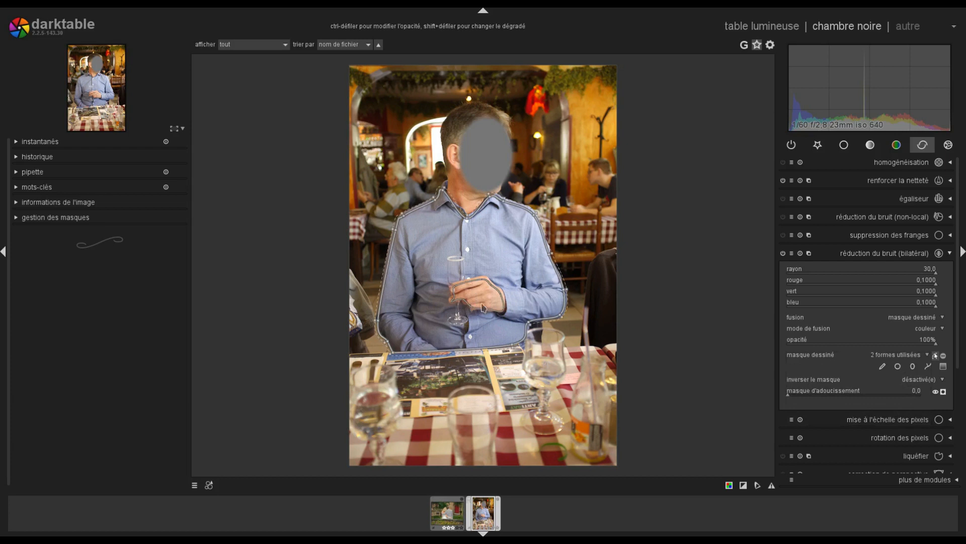
click(944, 392)
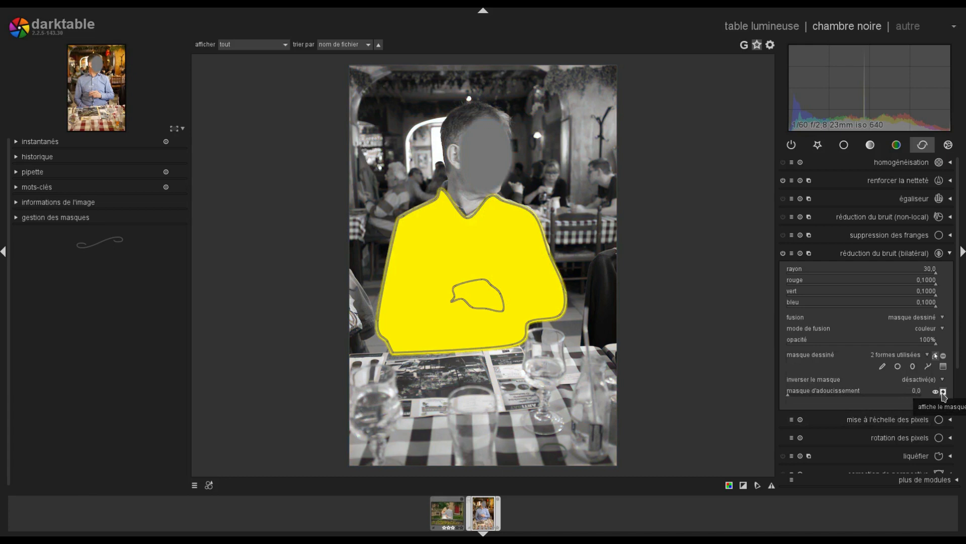
click(943, 393)
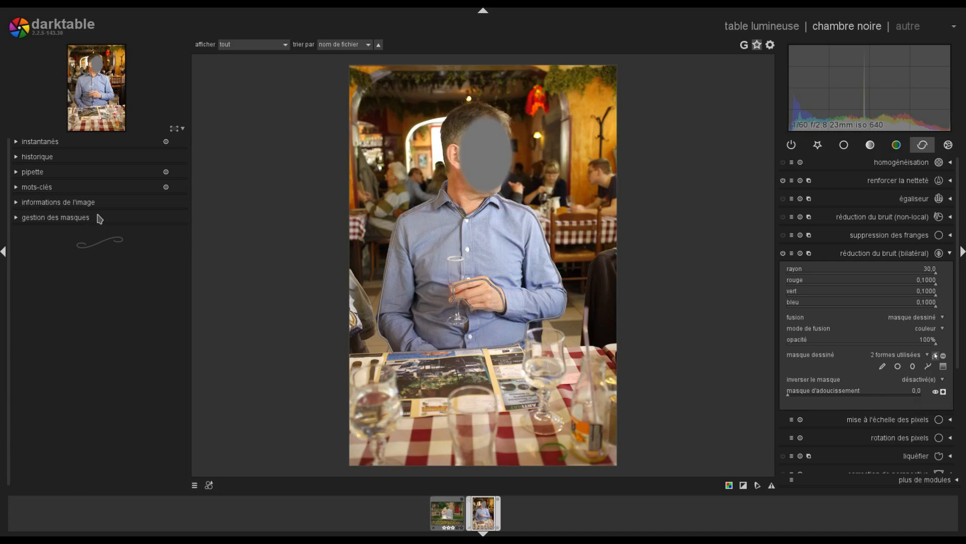
Step: Set the Main gauche shape to difference mode (mode : différence) in the bilateral noise reduction's mask group, and preview the masked area
click(80, 218)
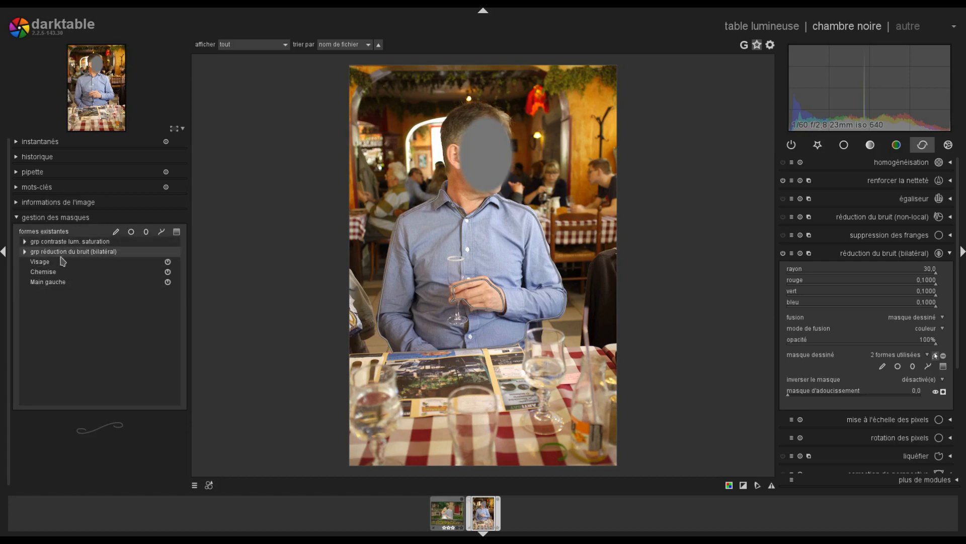
click(27, 252)
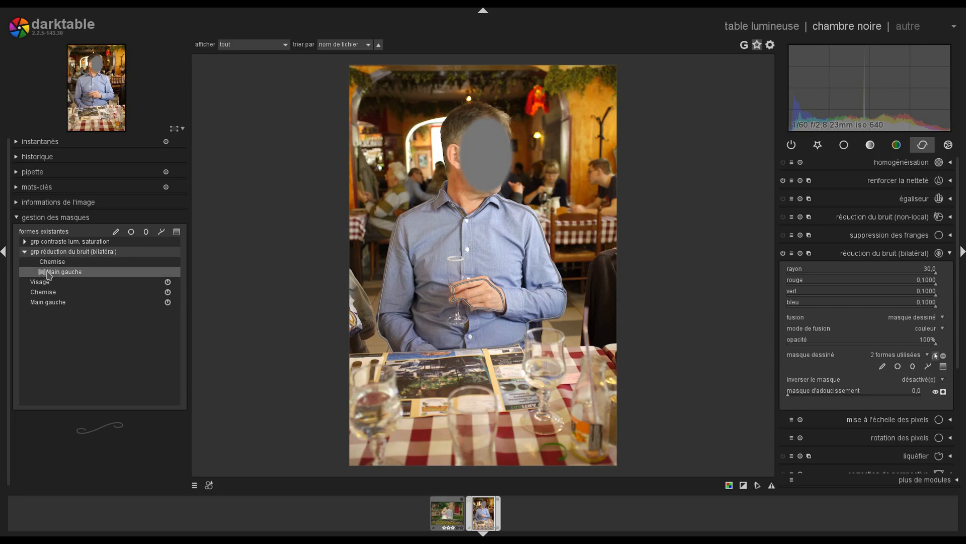
right_click(75, 277)
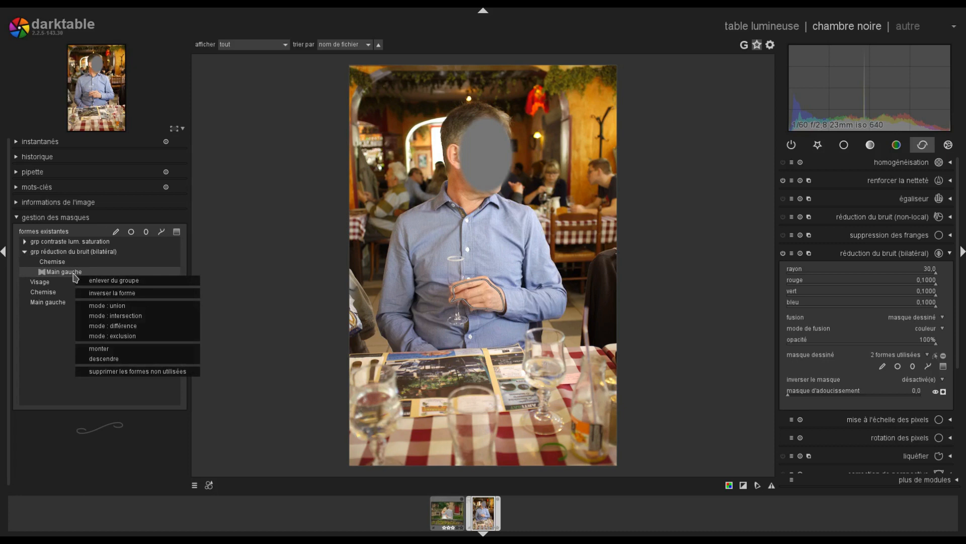
click(115, 331)
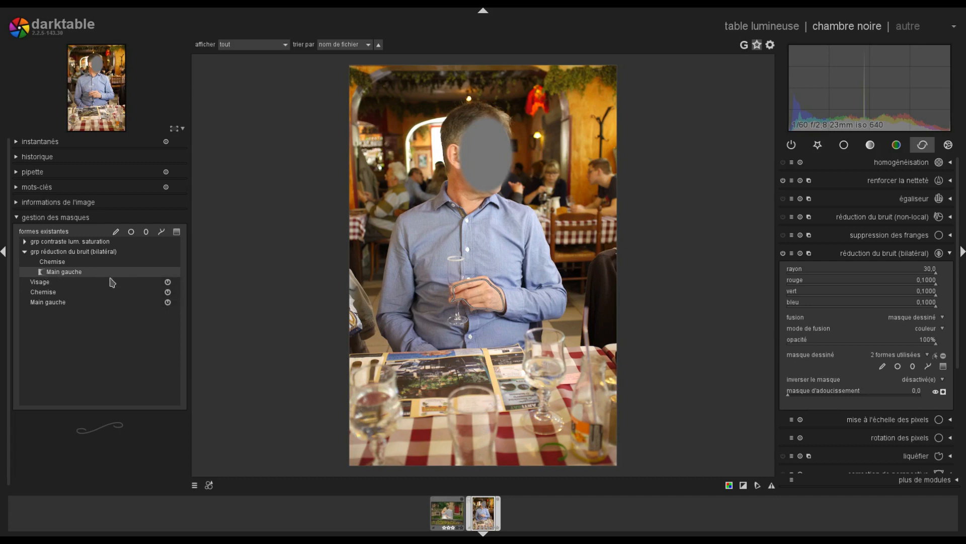
click(943, 393)
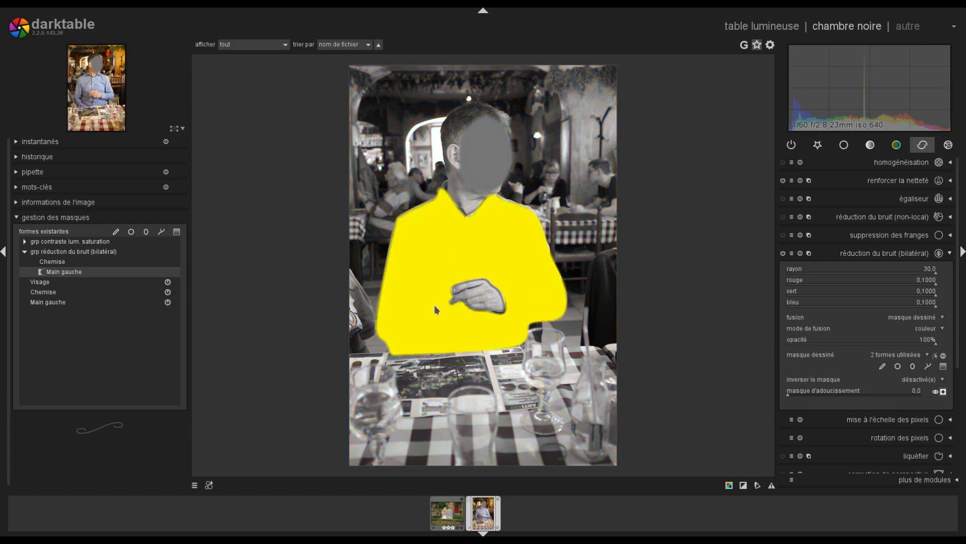
click(944, 392)
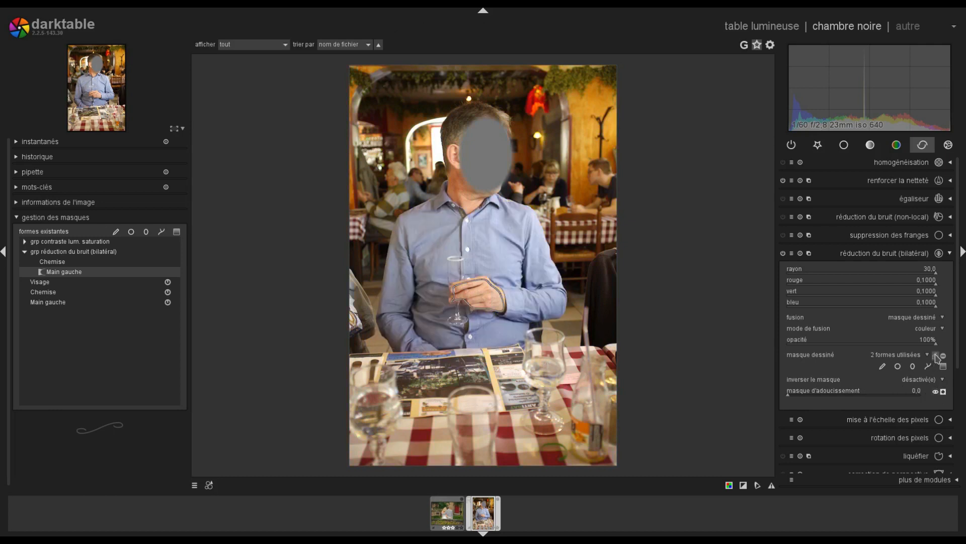
click(937, 356)
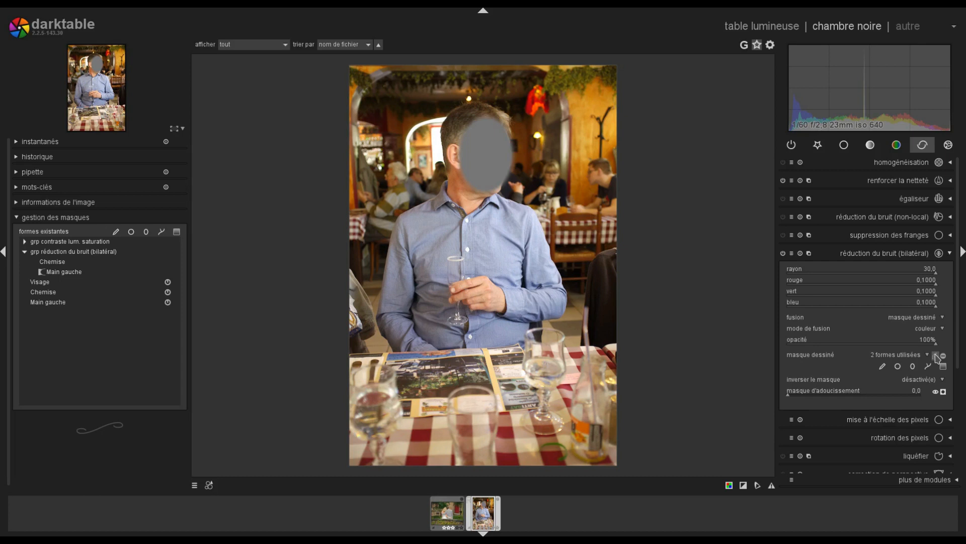
Step: Compare the shirt's chest at 100% with the contraste lum. saturation (4) snapshot, shifting the split line across the moiré area
click(61, 143)
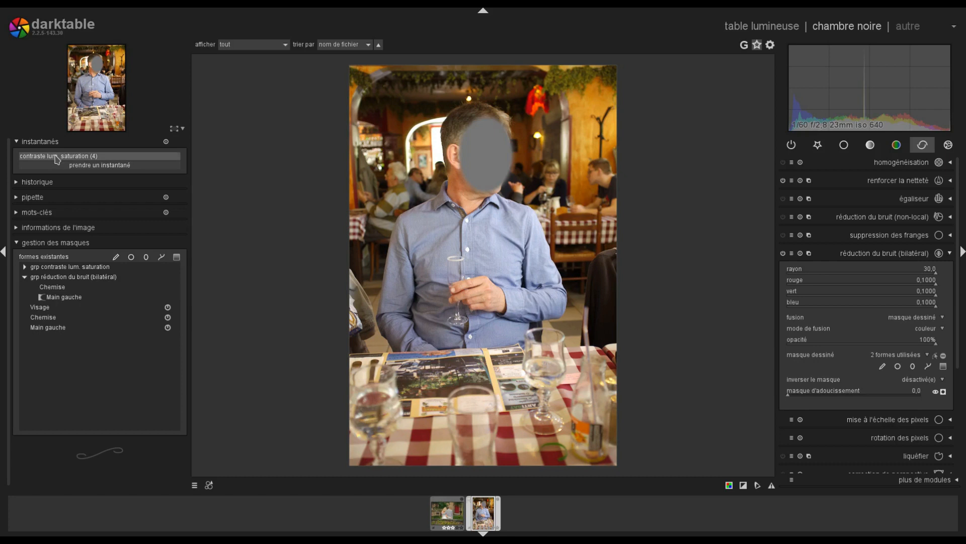
click(56, 159)
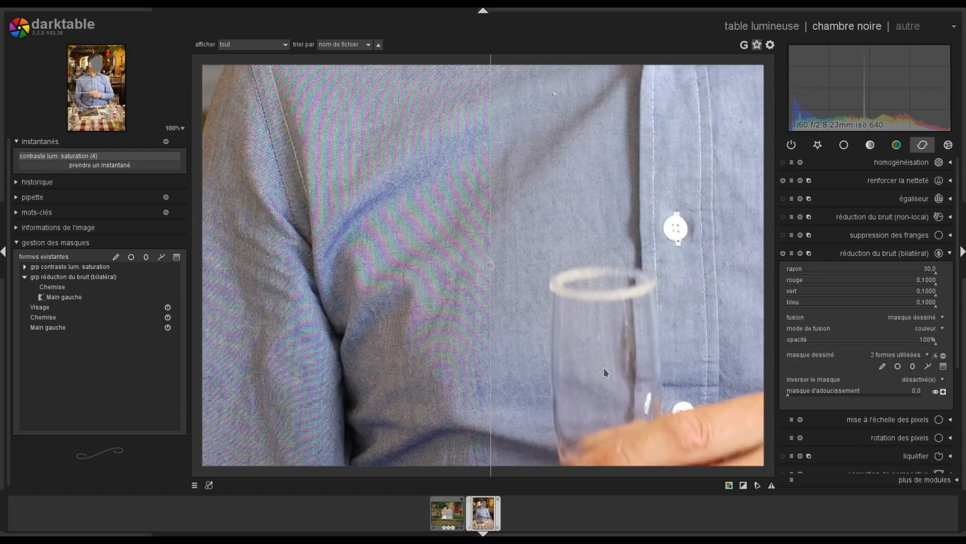
drag(489, 364, 467, 341)
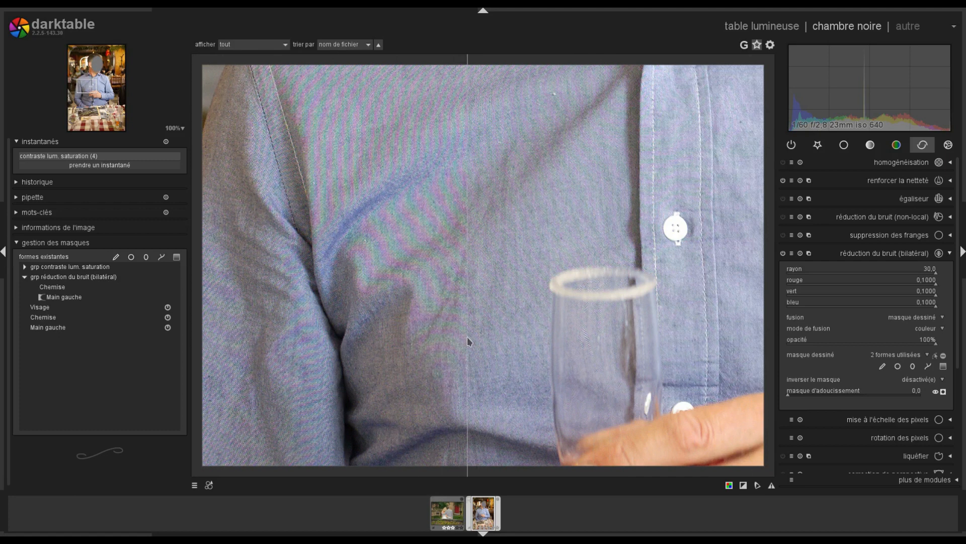